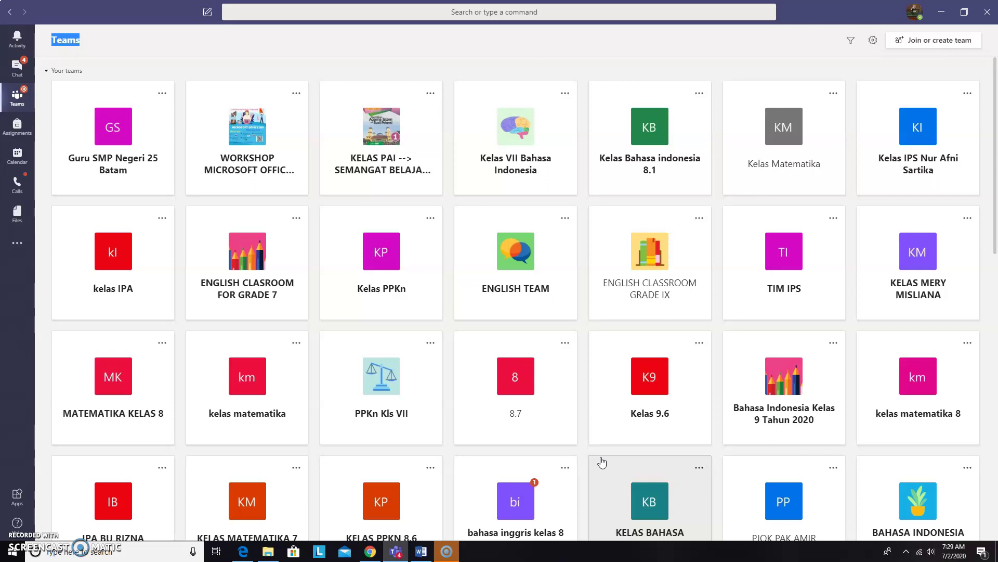
- Start creating a new team from Join or create team
left_click(603, 242)
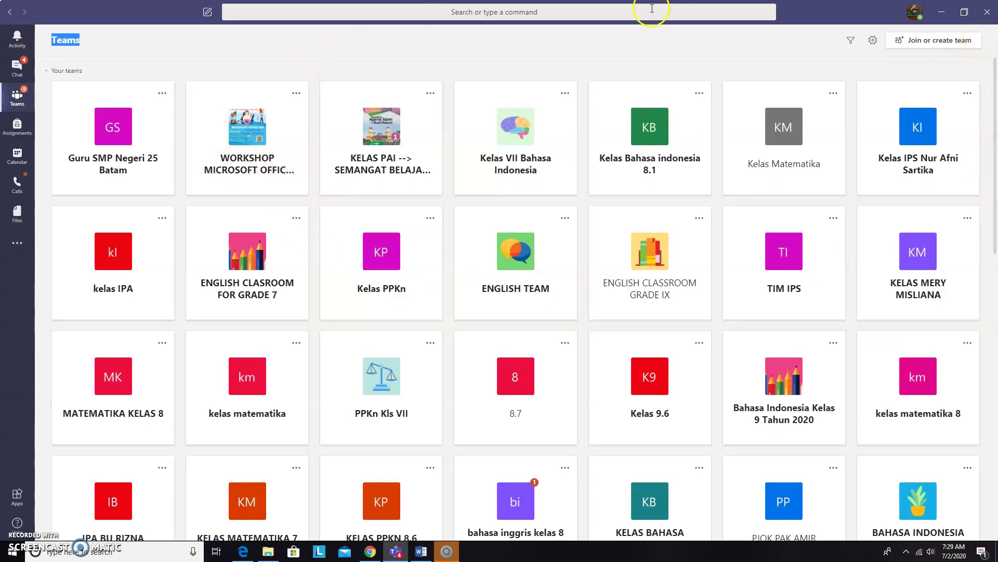
left_click(911, 42)
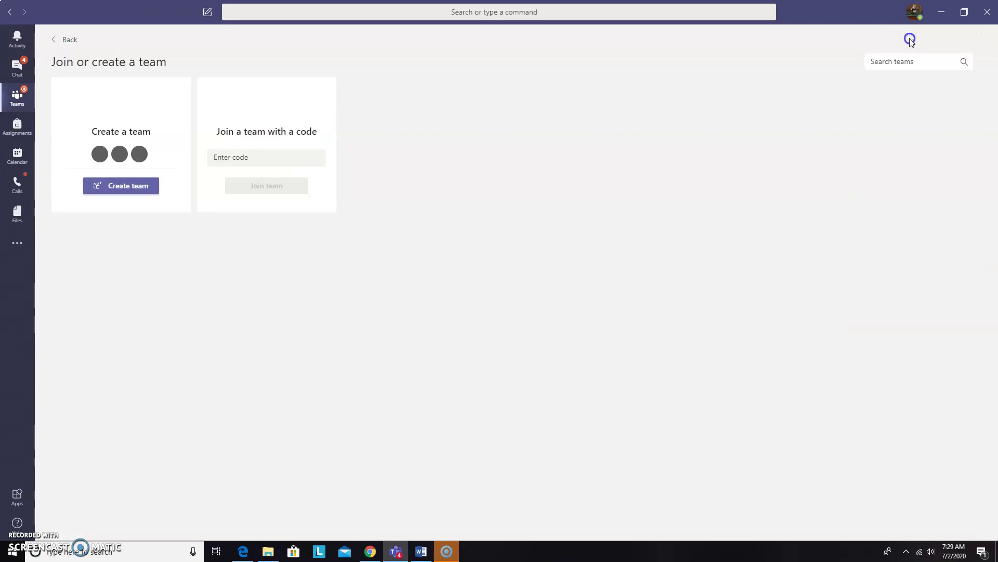
left_click(127, 194)
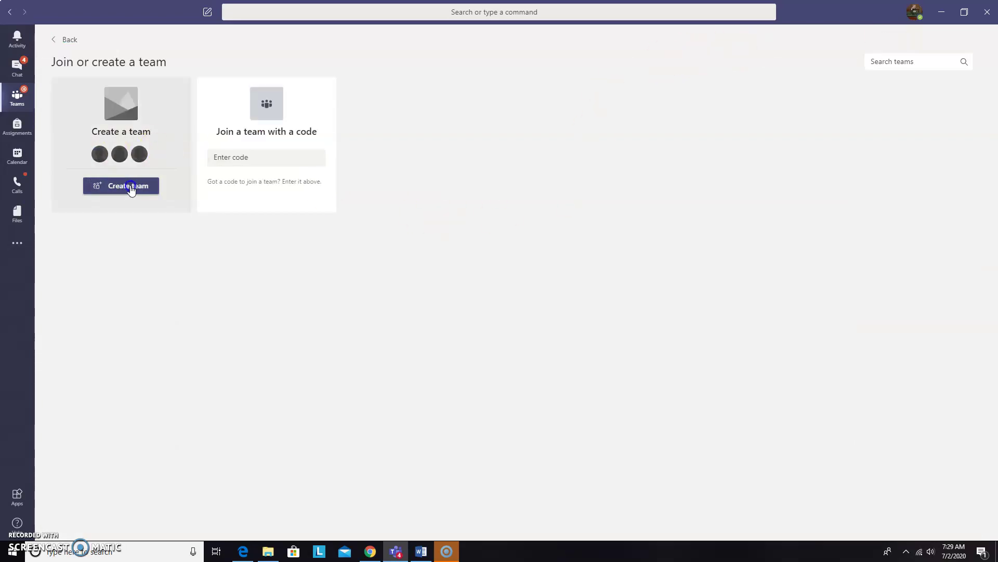
left_click(130, 190)
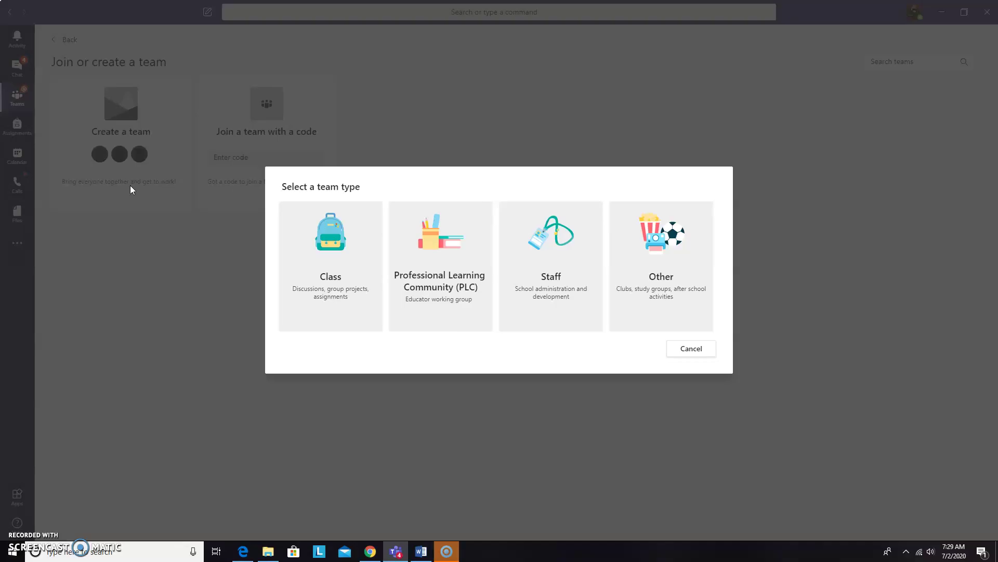
- Make it a Class team named 'Kelas' plus the teacher's name, and continue
left_click(347, 281)
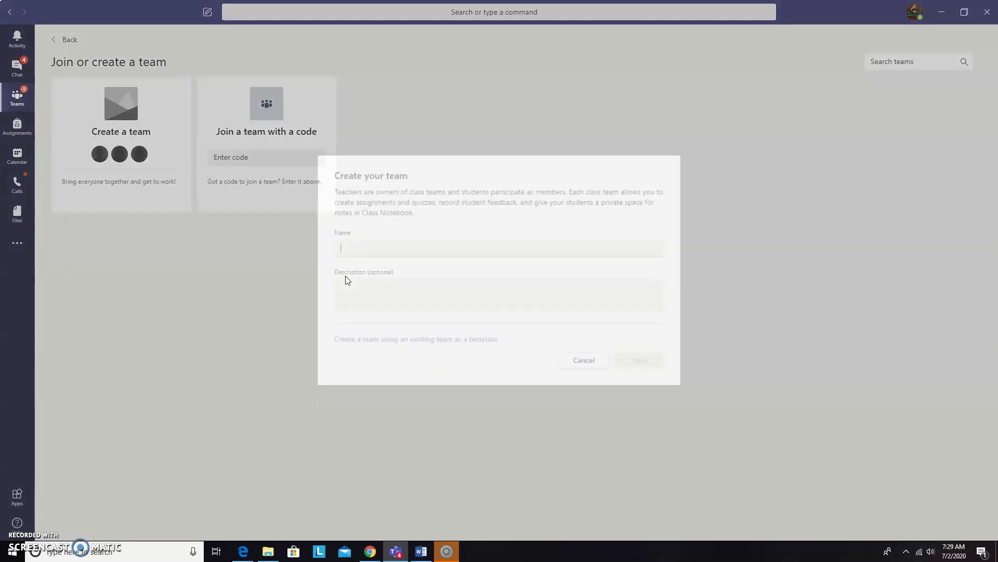
left_click(384, 267)
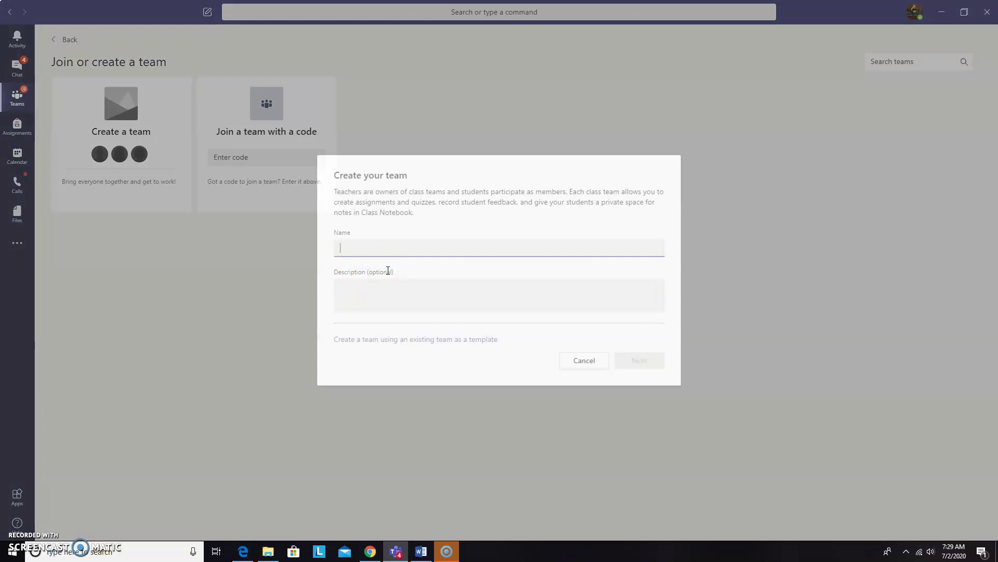
type("Kells")
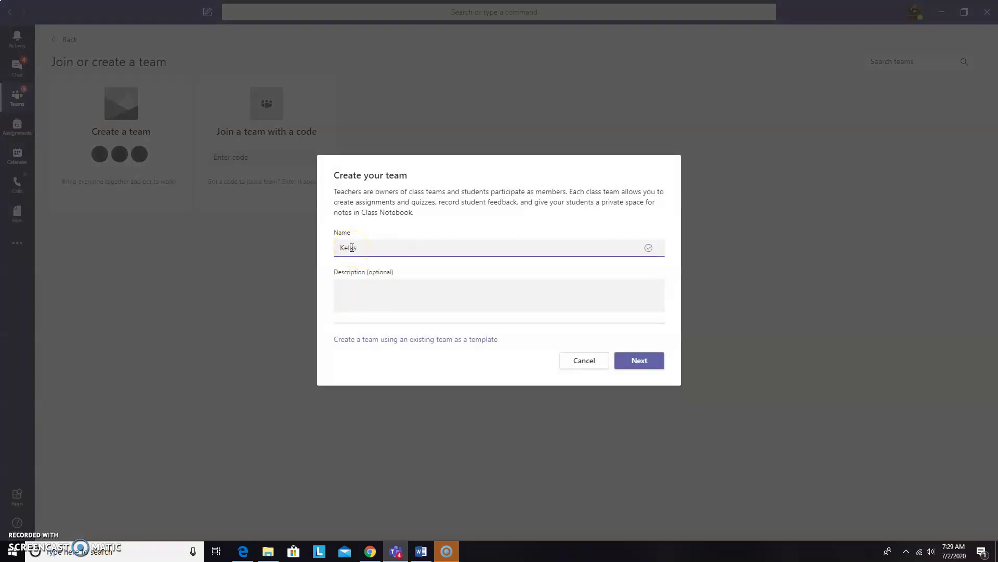
left_click(379, 250)
left_click(651, 363)
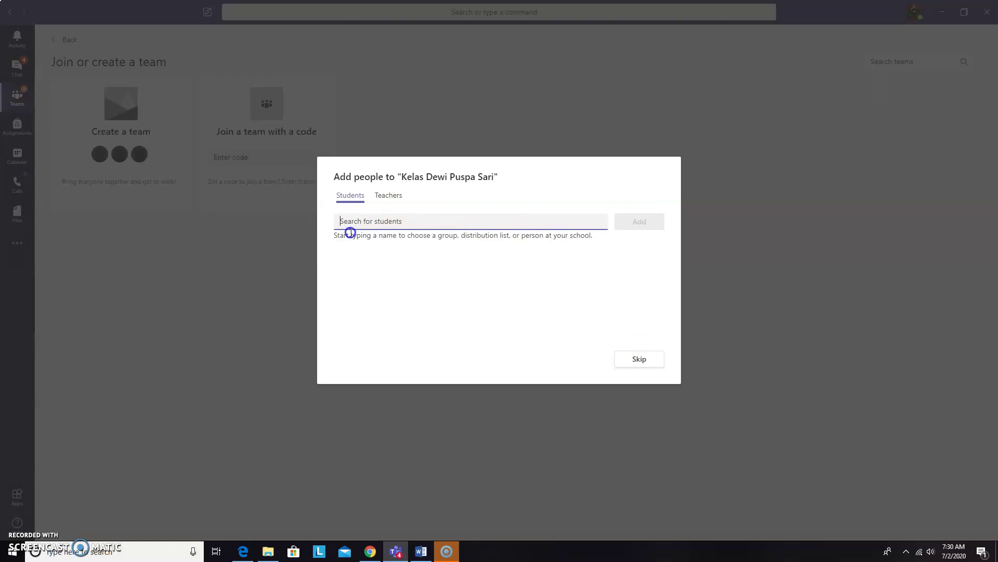
left_click(395, 197)
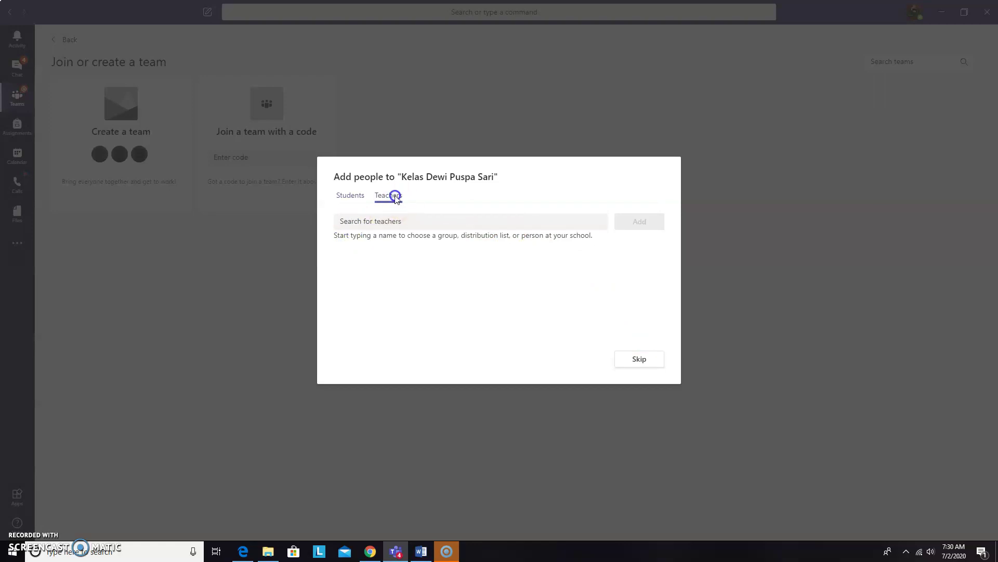
left_click(381, 222)
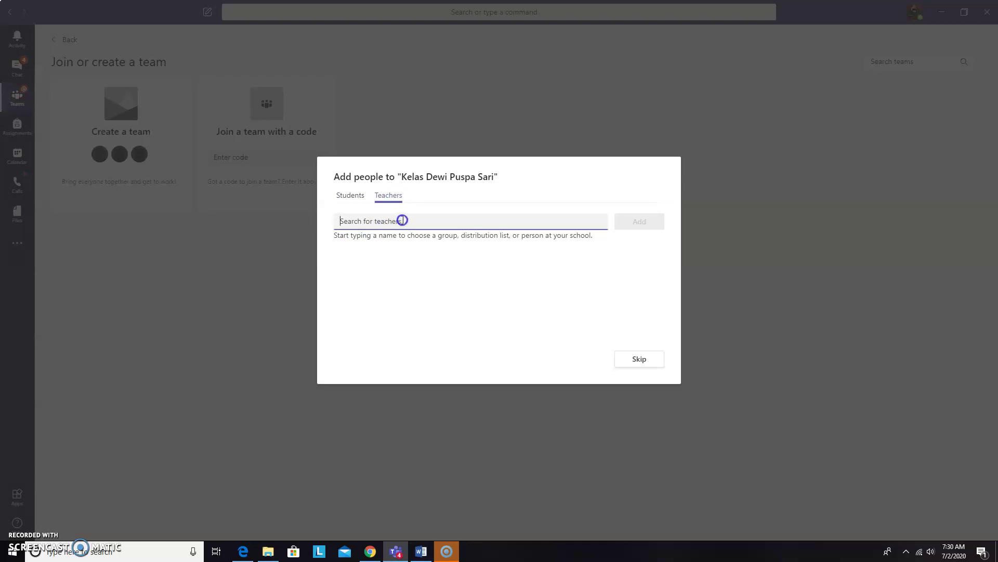
type("@bul")
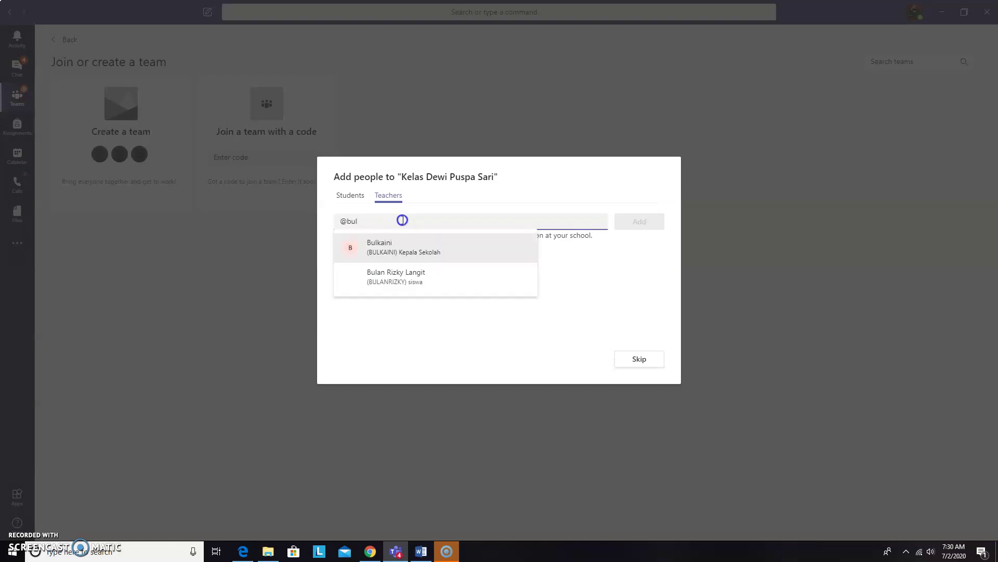
left_click(412, 245)
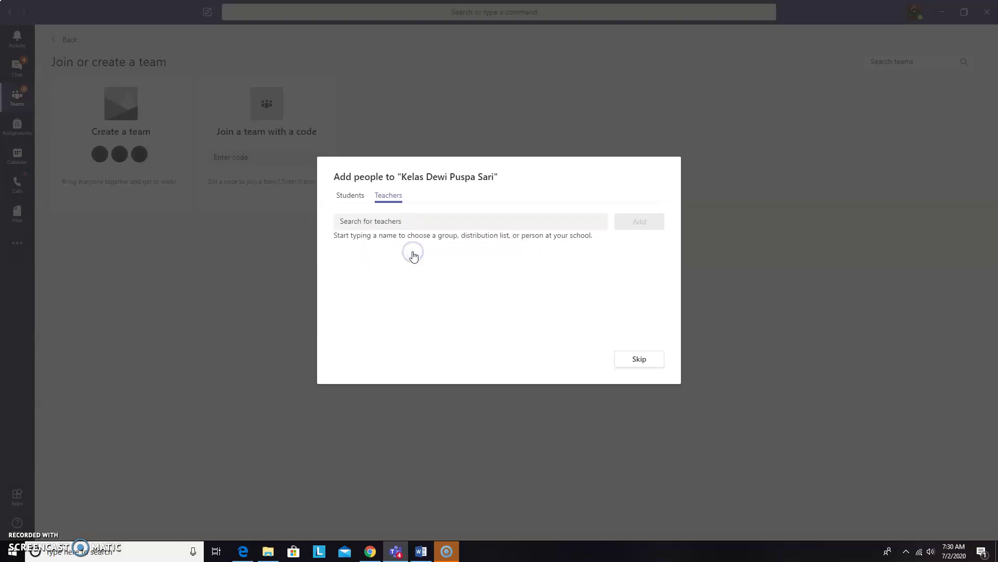
left_click(643, 226)
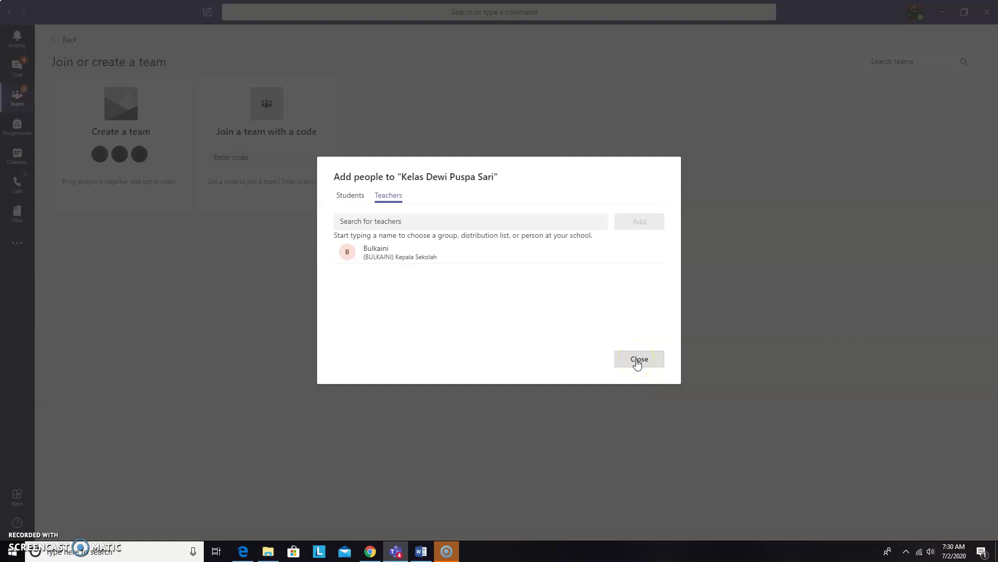
left_click(637, 363)
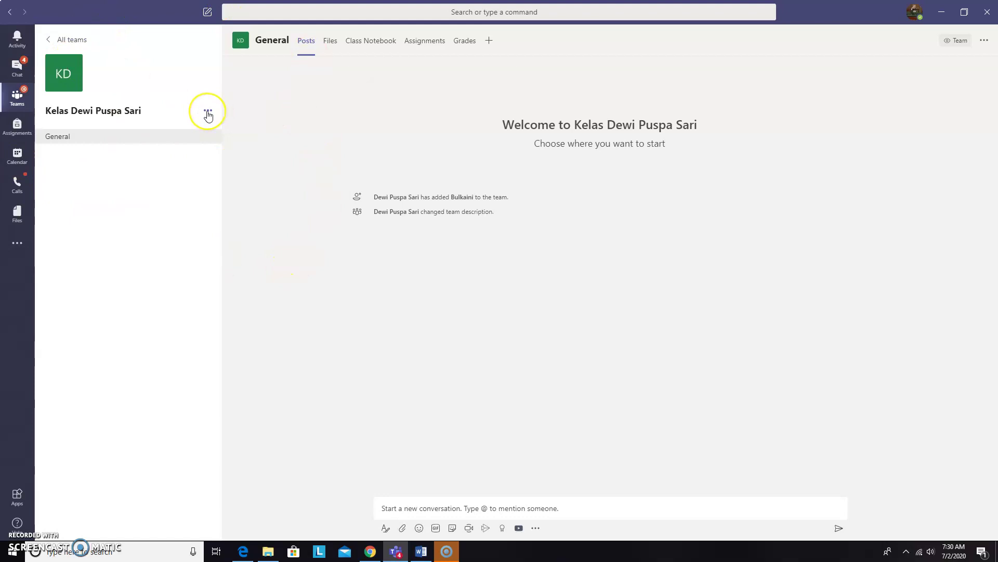
- Copy the class team's link using Get link to team
left_click(208, 112)
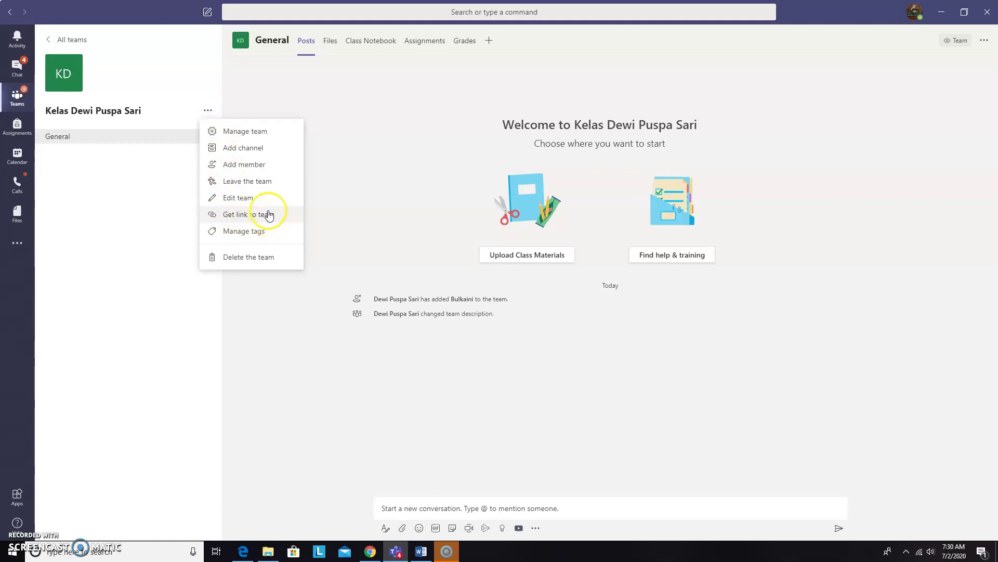
left_click(263, 219)
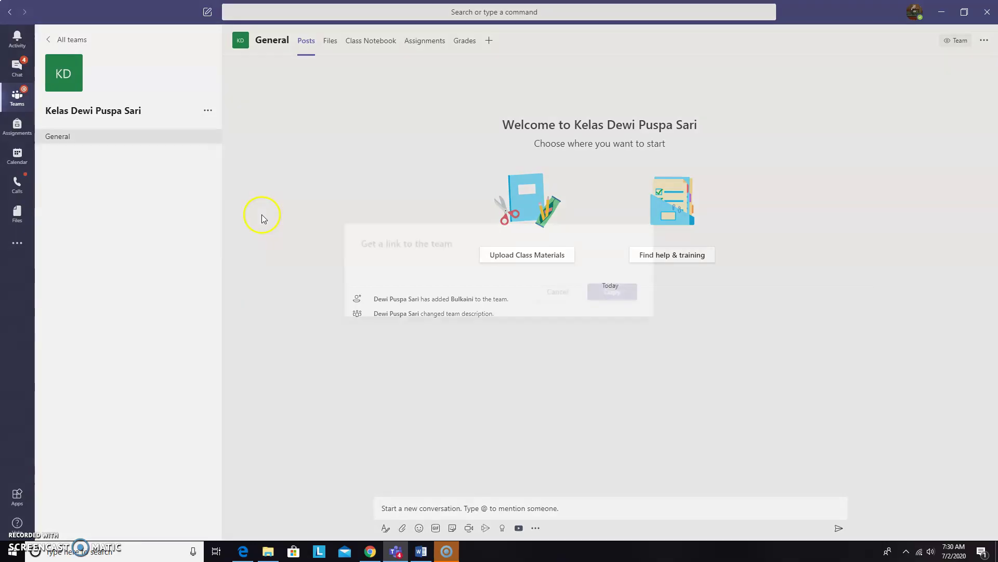
left_click(616, 292)
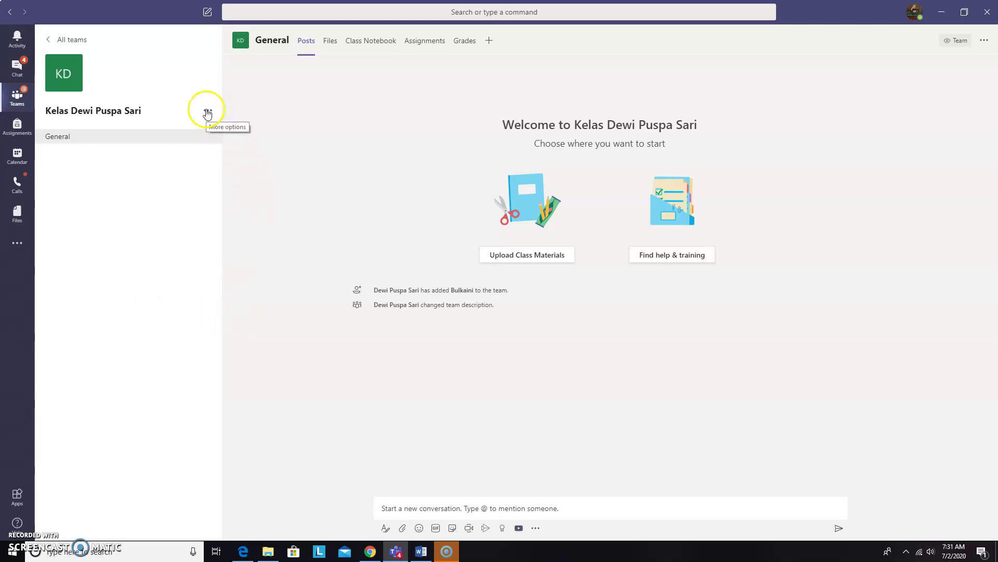
left_click(208, 111)
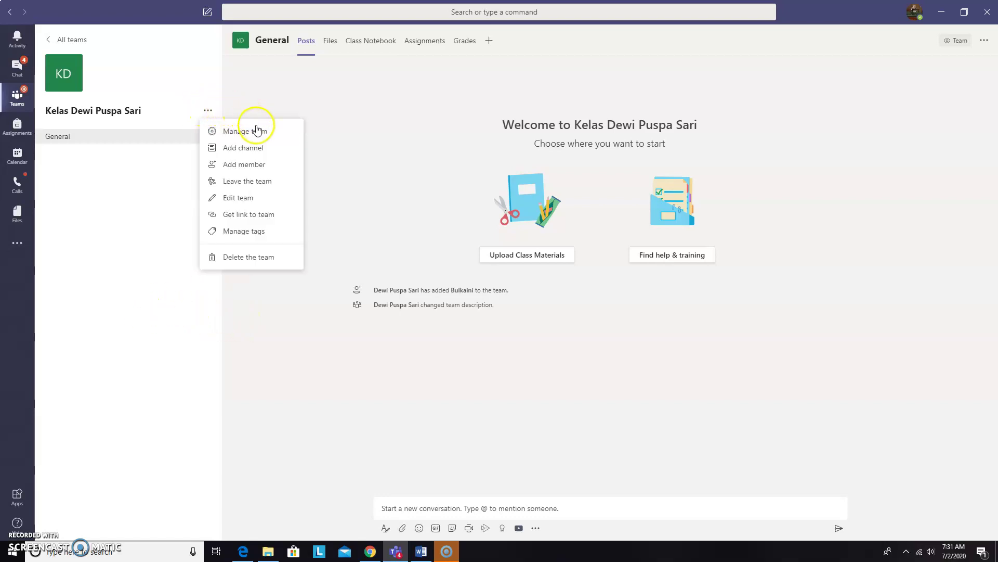
- Open Manage team for the class team and show its Settings page
left_click(256, 131)
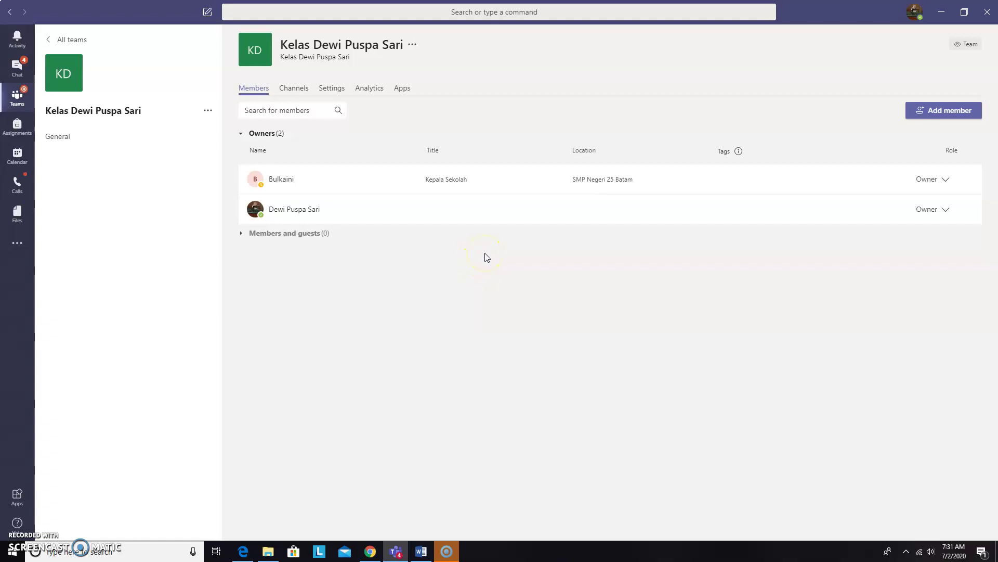
left_click(336, 90)
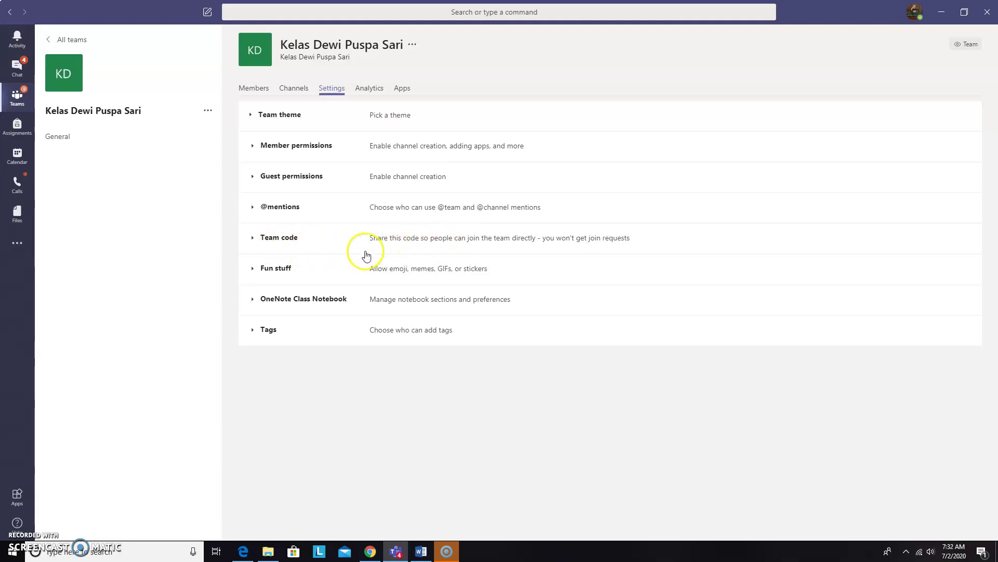
- Expand the Team code section and generate a join code
left_click(274, 241)
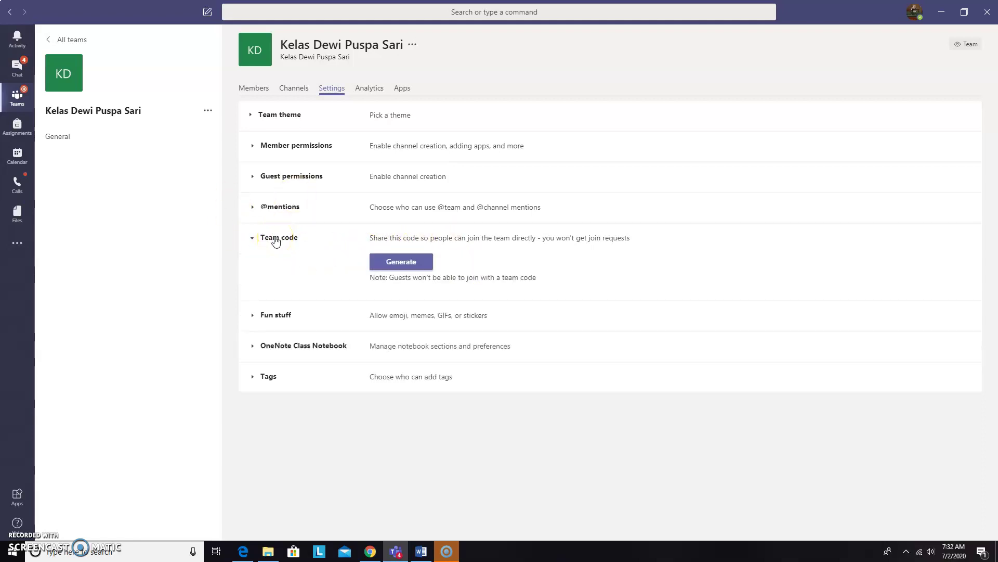
left_click(405, 267)
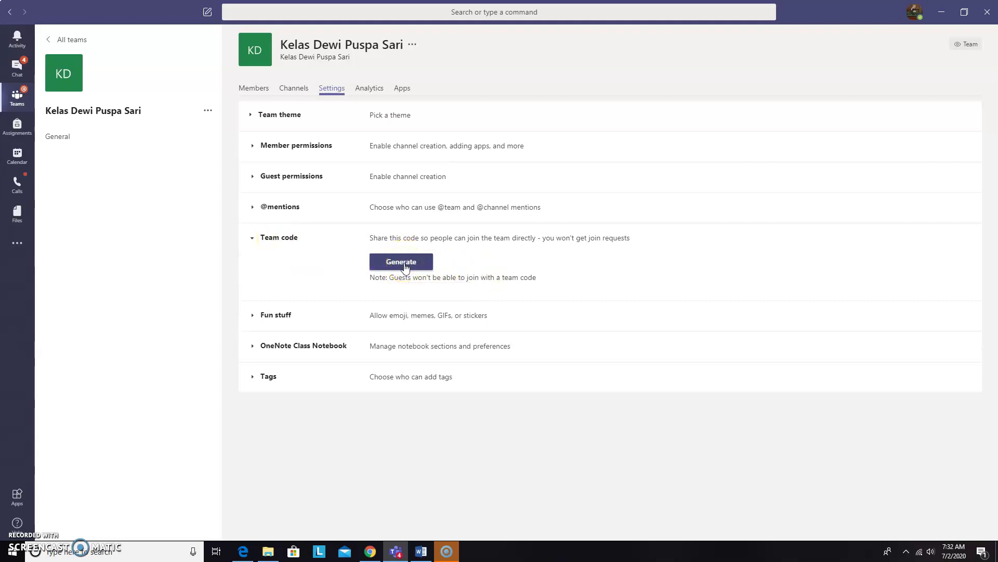